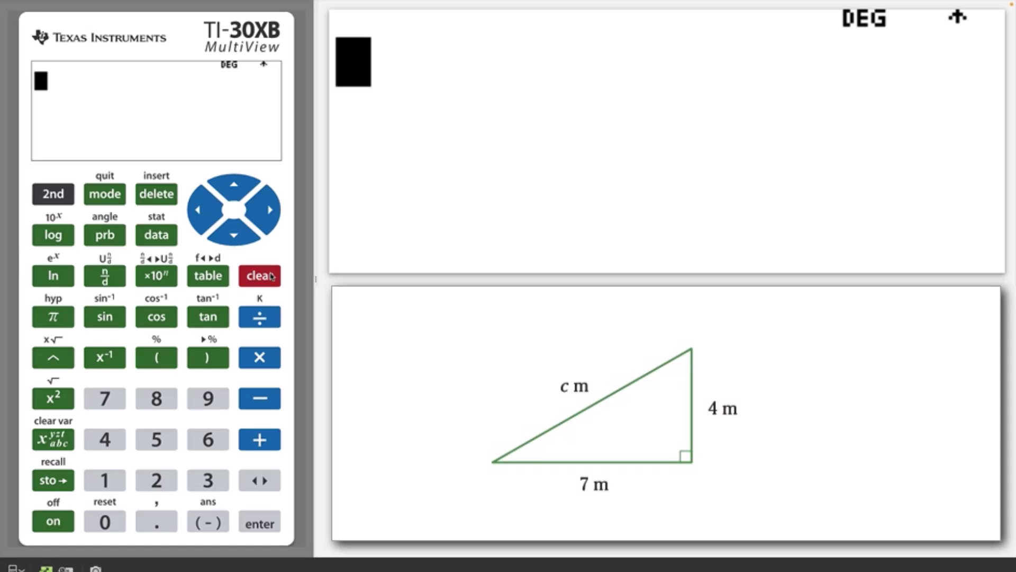
- Compute 4²+7², giving 65
click(105, 438)
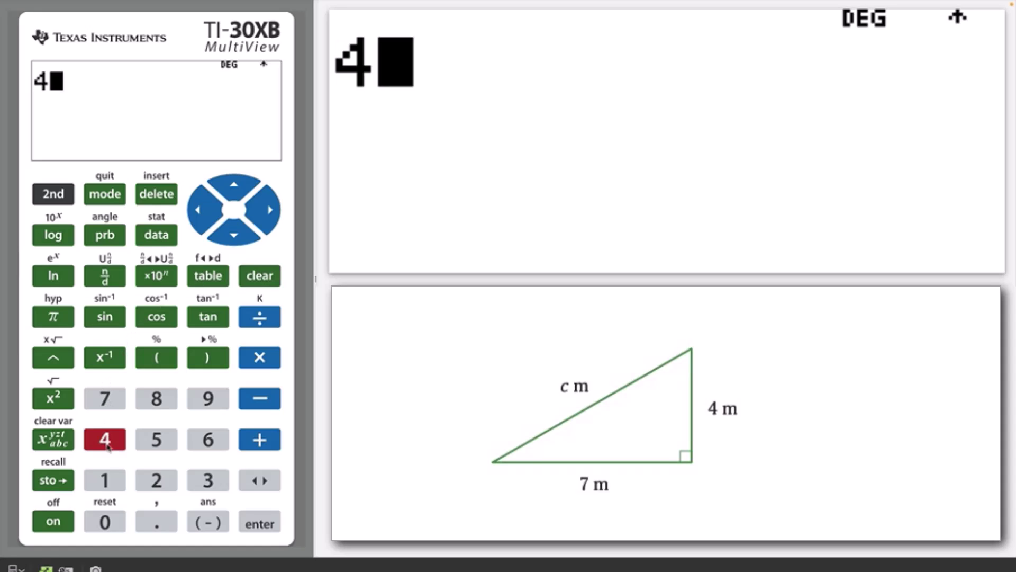
click(57, 402)
key(plus)
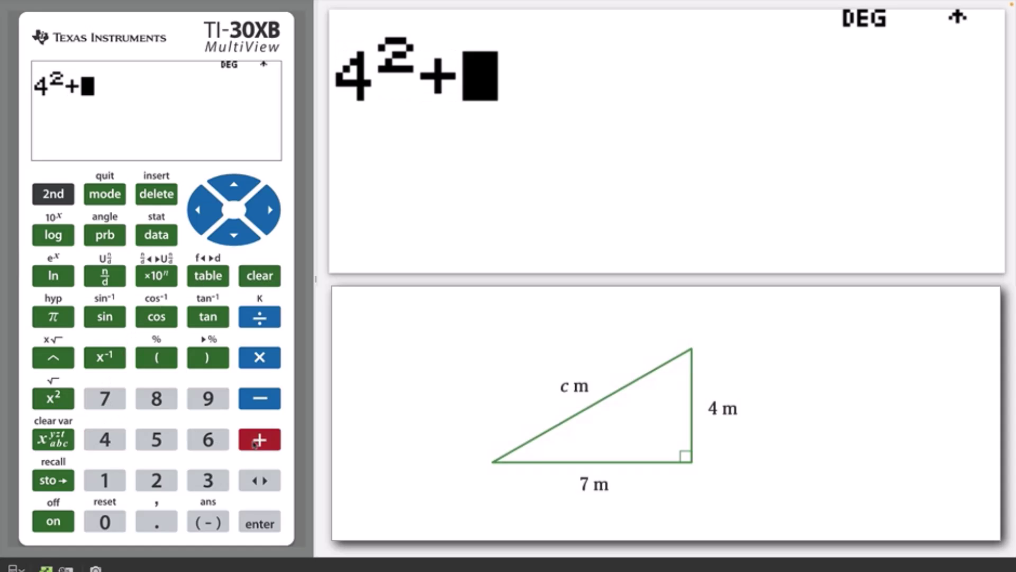
click(100, 400)
click(53, 399)
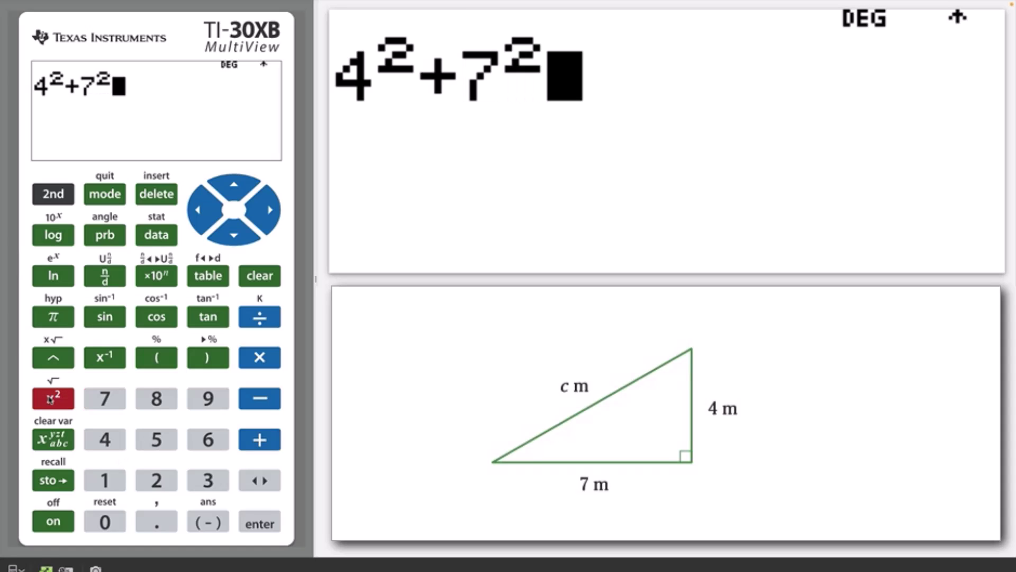
click(271, 525)
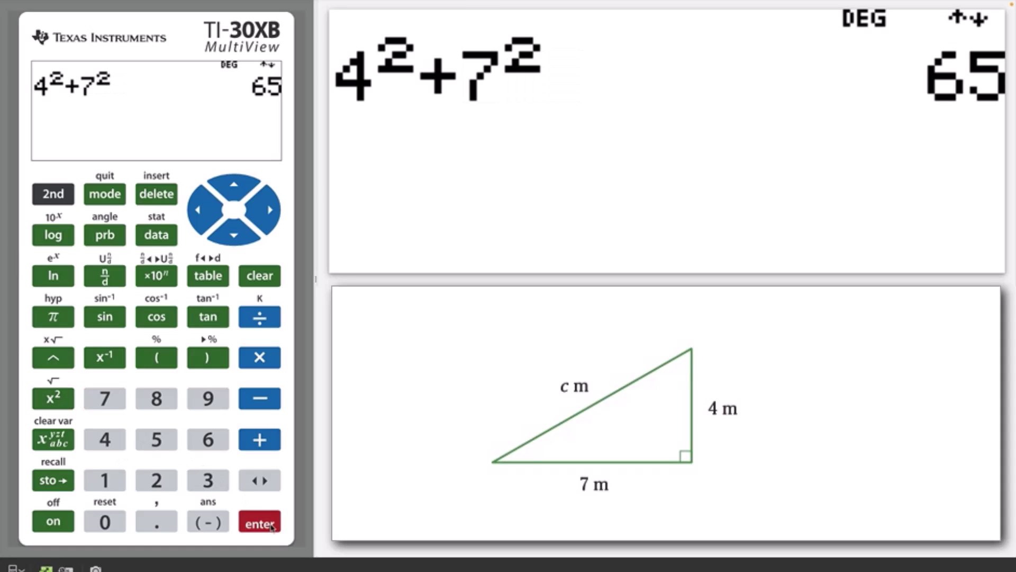
- Take the square root of the 65 answer and show √65 as decimal 8.062257748
click(54, 199)
click(59, 403)
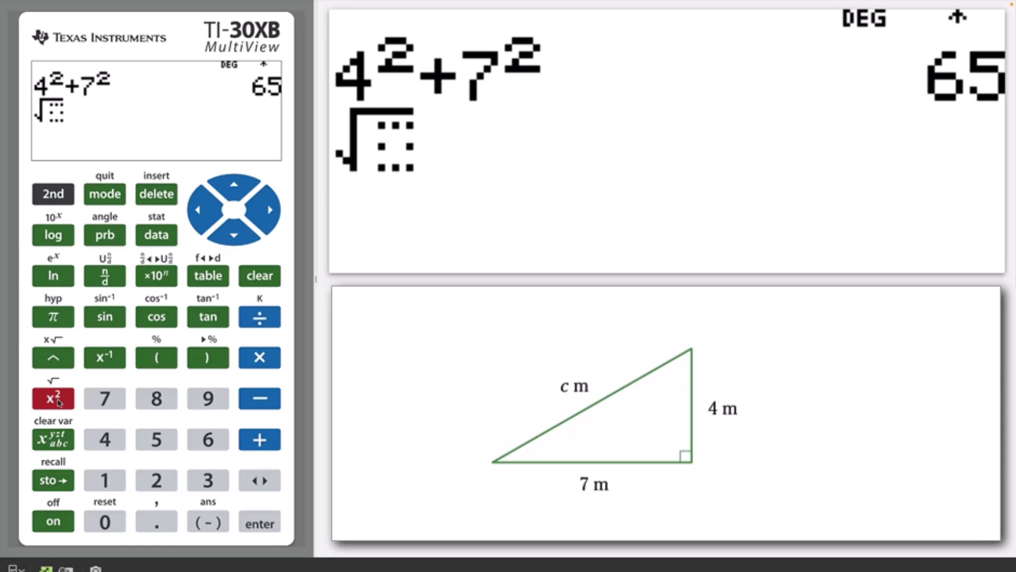
click(236, 184)
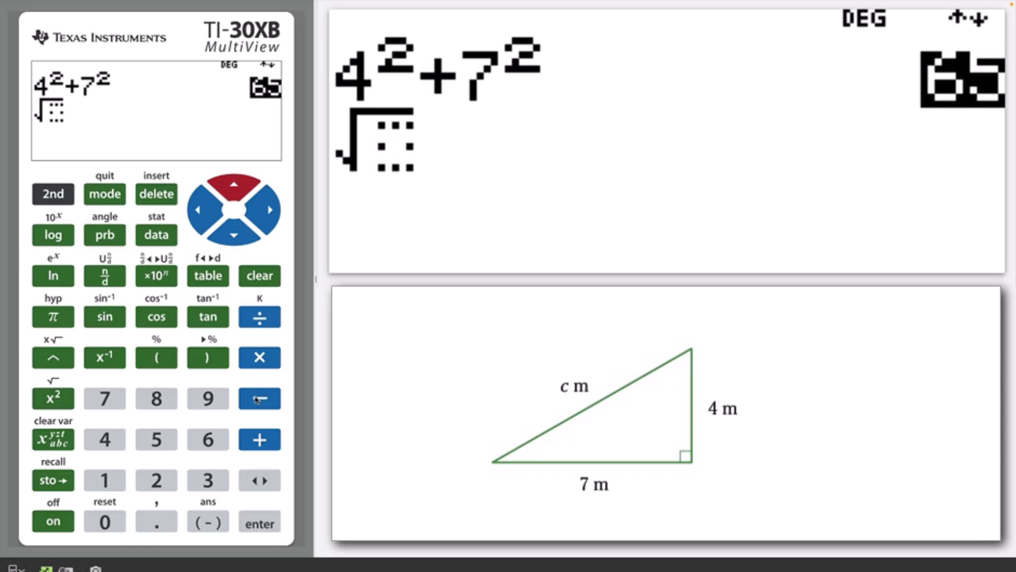
click(258, 527)
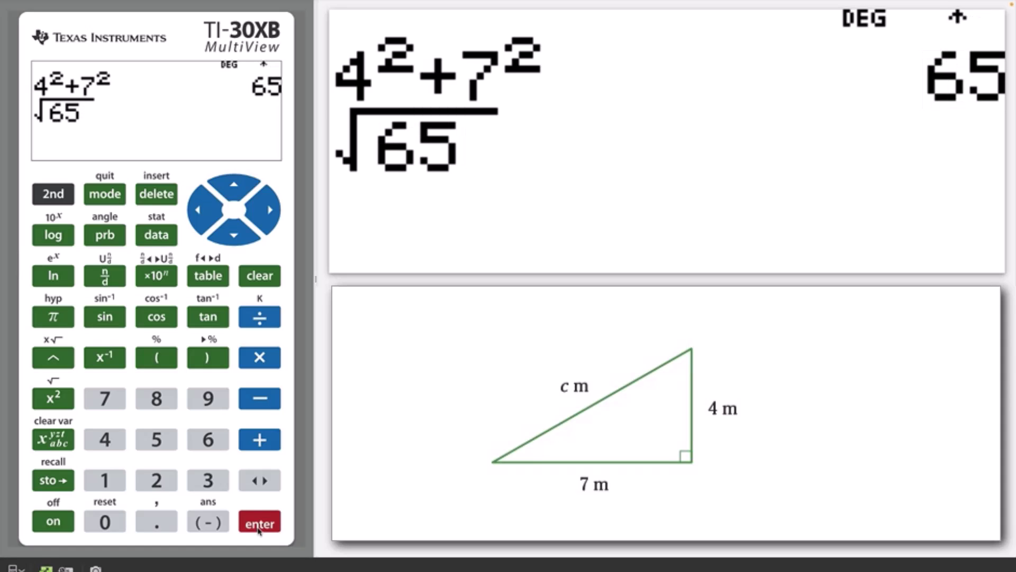
click(259, 527)
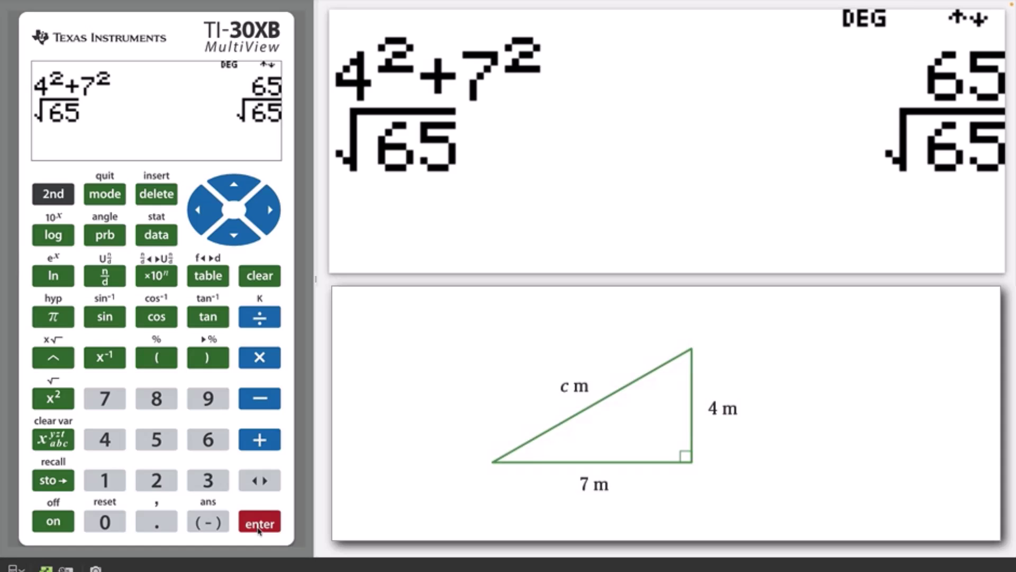
click(264, 480)
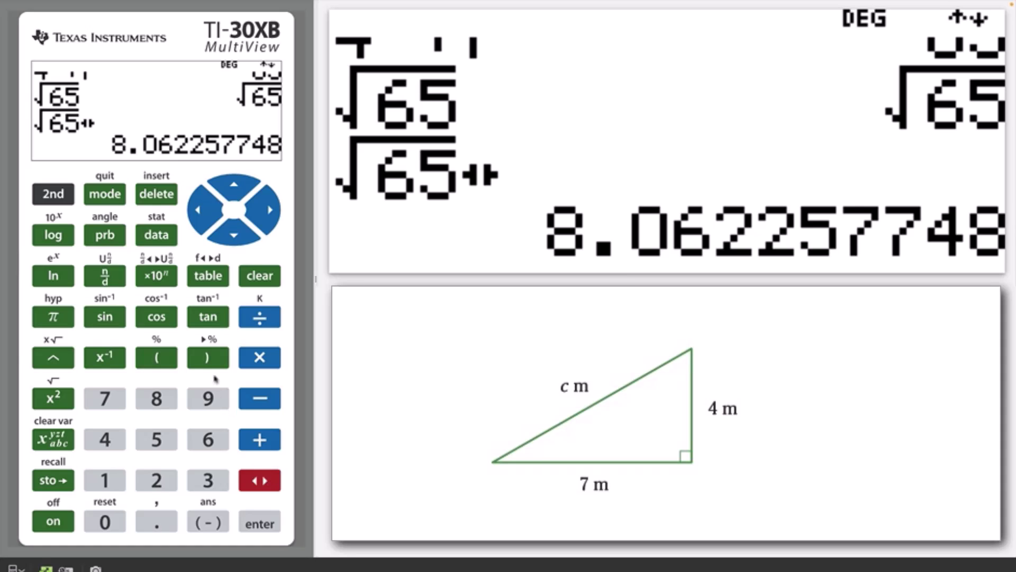
- Activate the 2nd function layer for the next square root entry
click(54, 200)
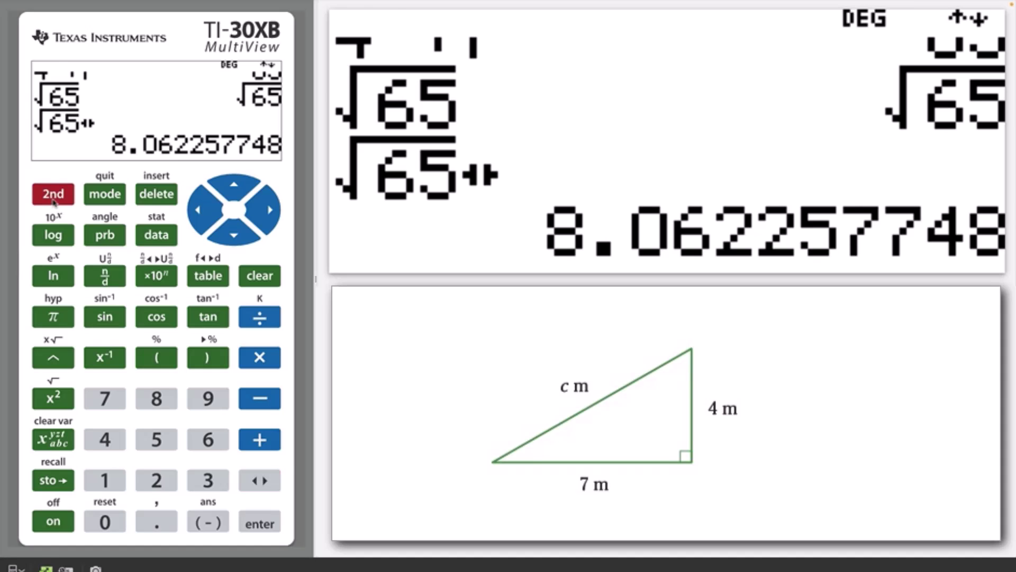
- Enter √(4²+7²) as a single expression and evaluate it to √65
click(53, 401)
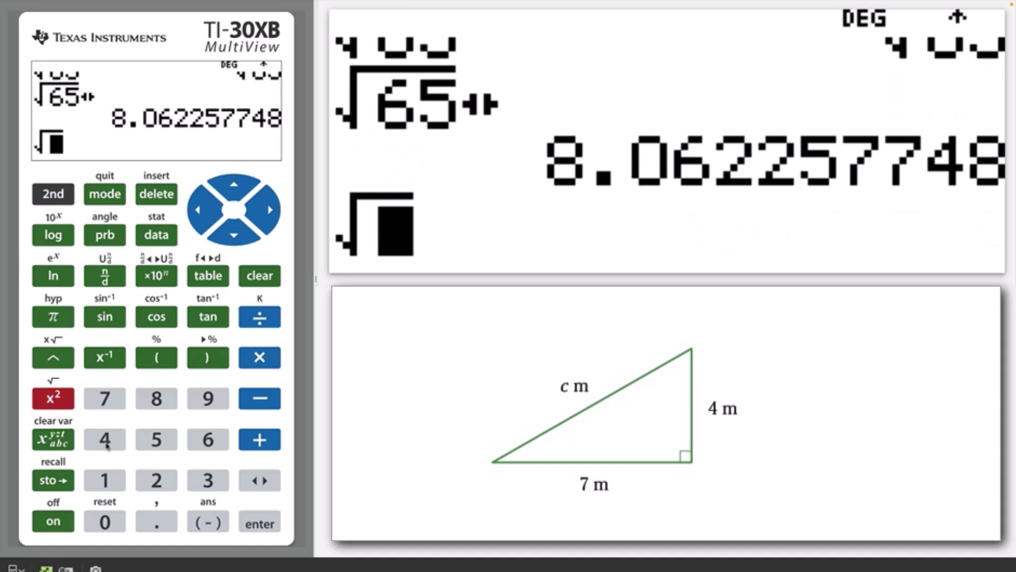
click(106, 439)
text(^2)
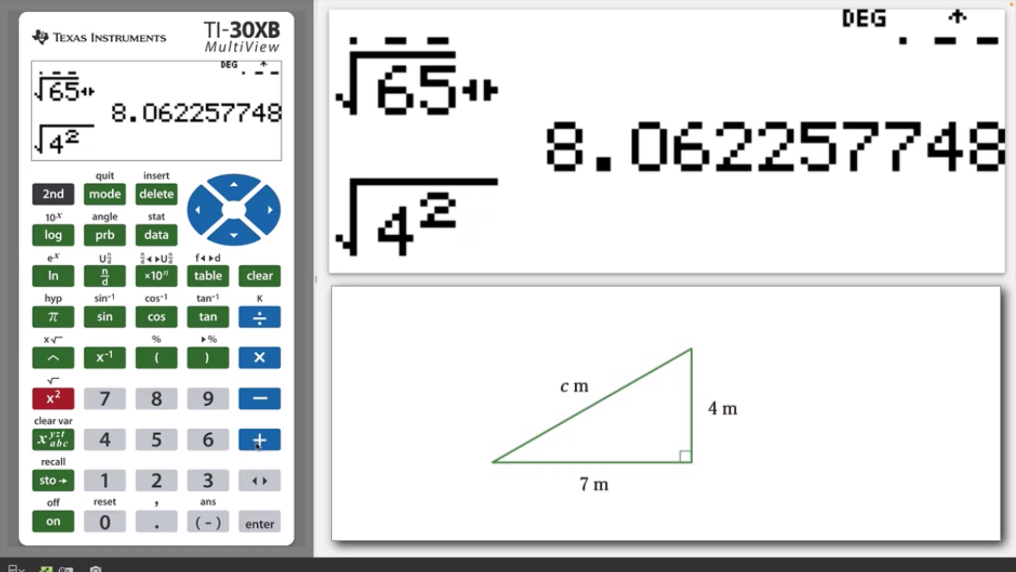
text(+7)
click(53, 399)
click(259, 522)
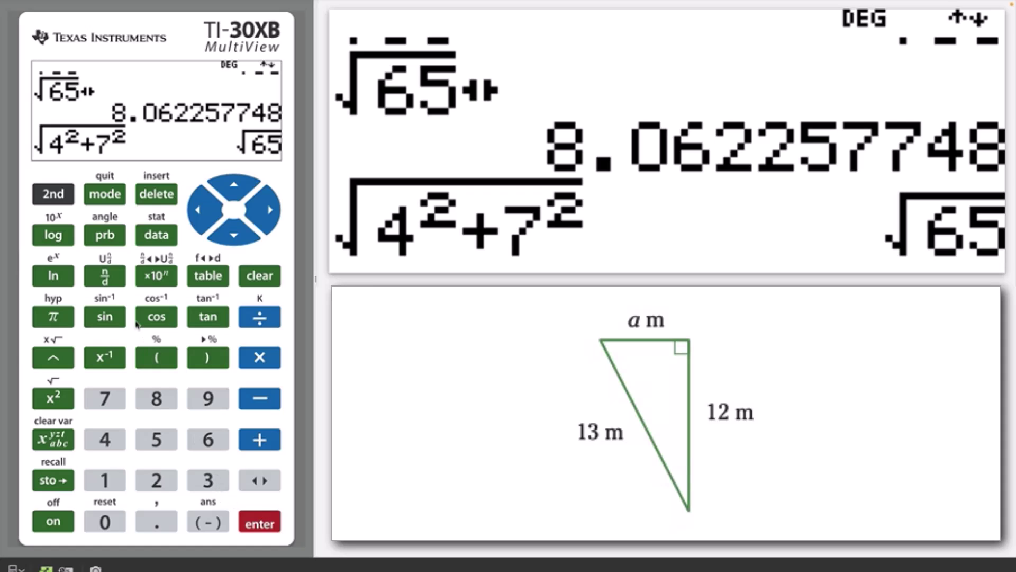
- Evaluate √(13²−12²) to find the missing side a = 5
click(53, 194)
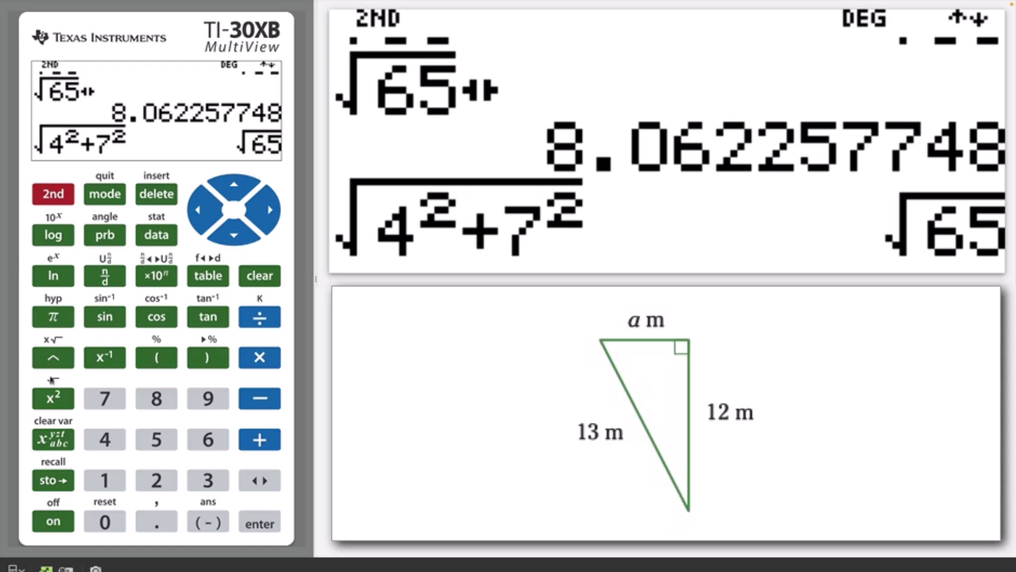
click(52, 400)
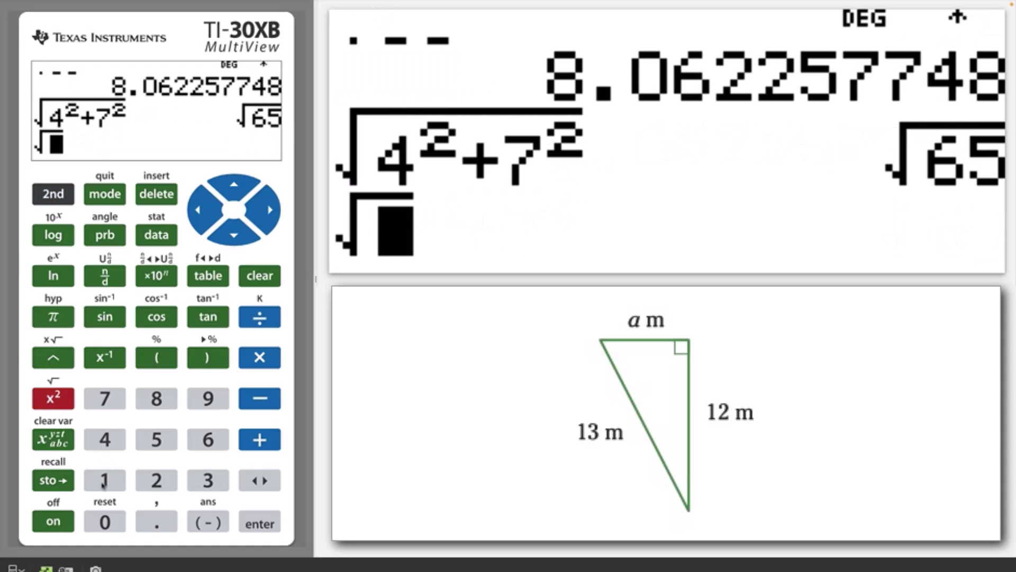
click(103, 482)
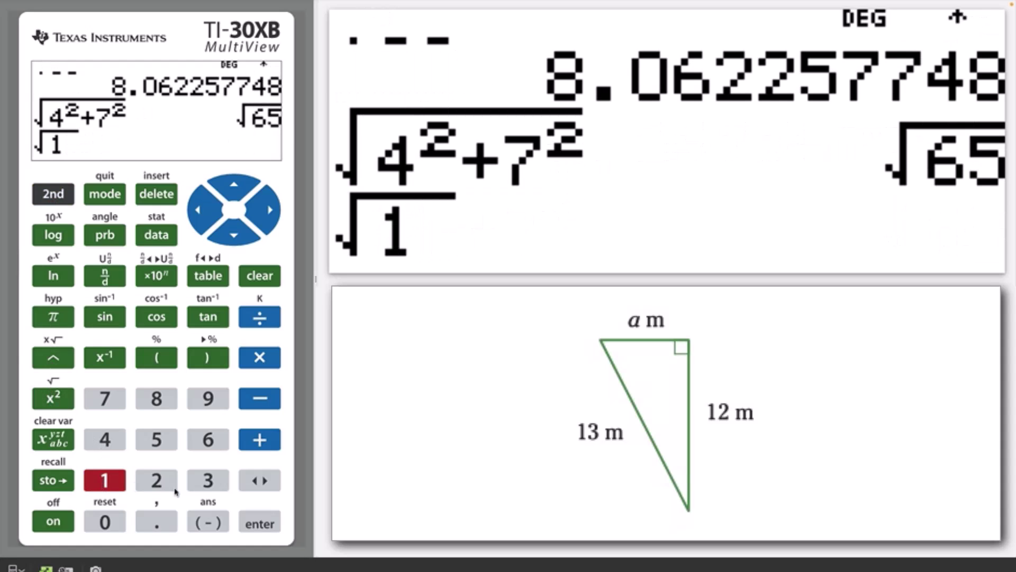
click(217, 486)
click(53, 398)
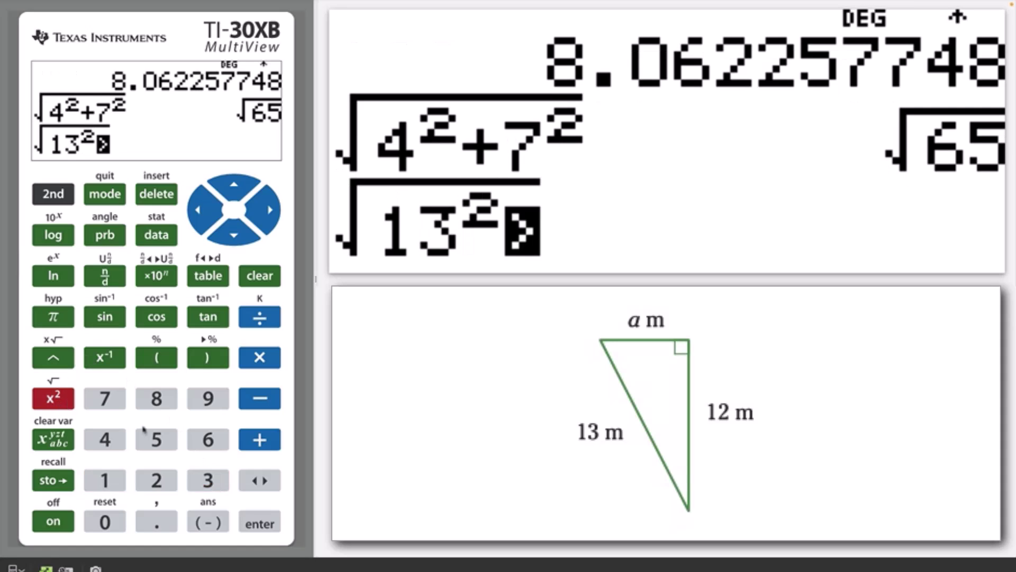
click(255, 402)
click(104, 481)
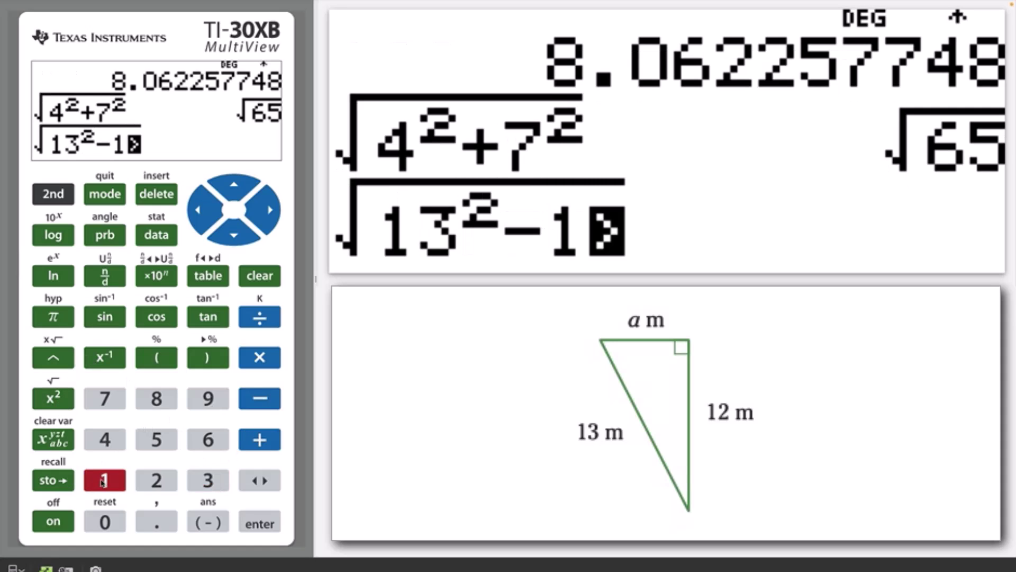
click(156, 481)
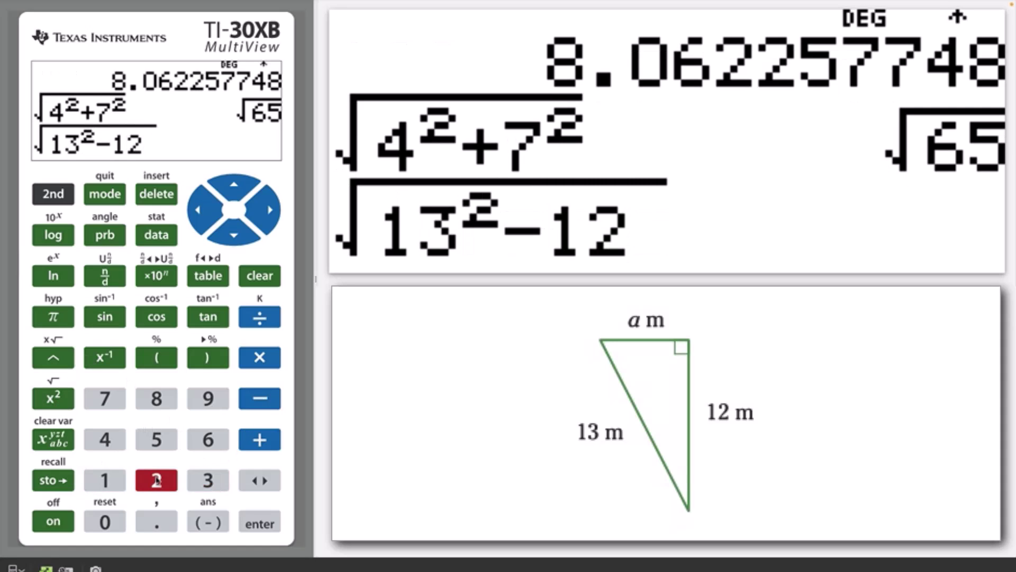
click(53, 398)
click(251, 524)
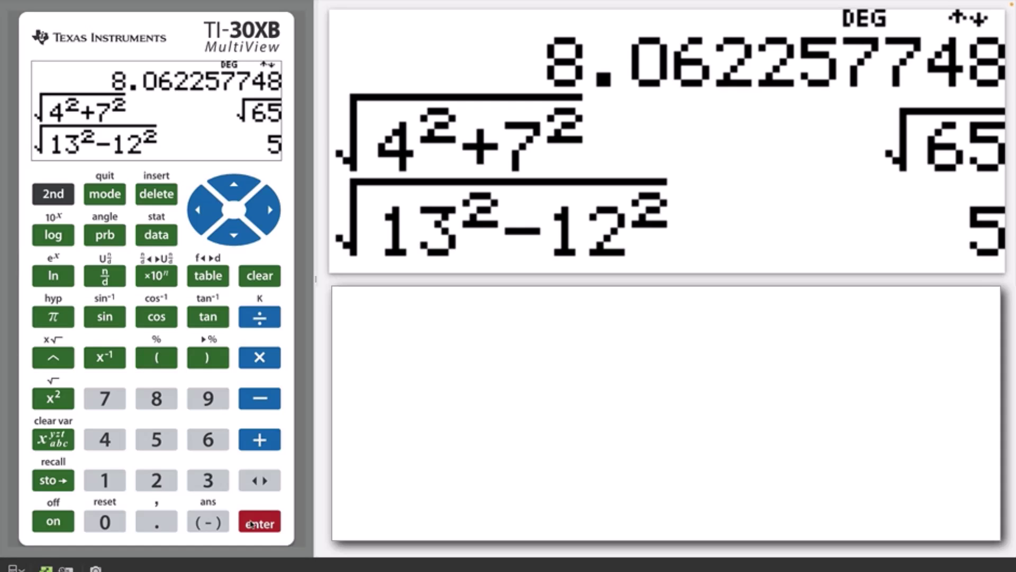
- Compute 8²+15², giving 289
click(147, 401)
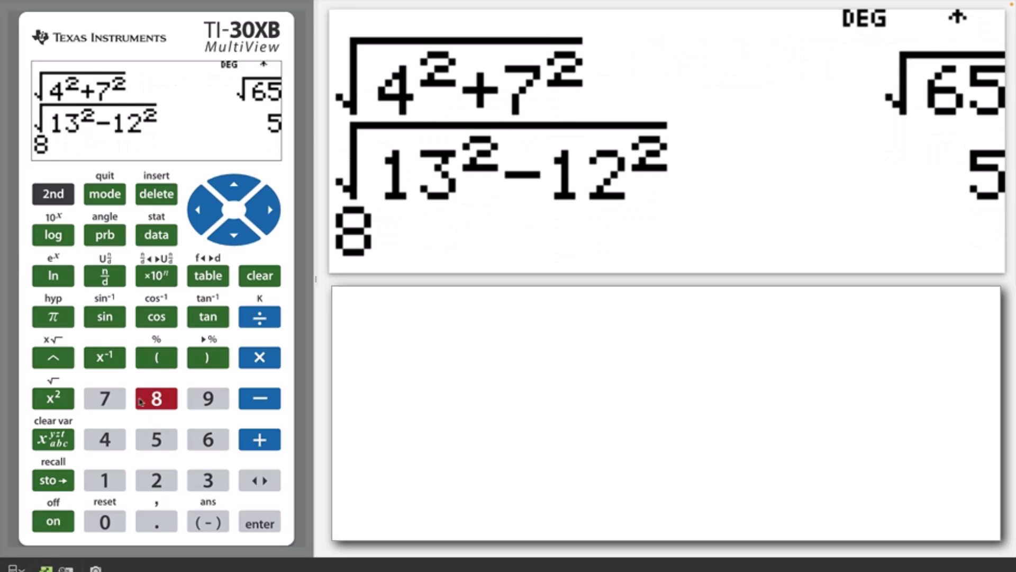
click(53, 398)
click(259, 440)
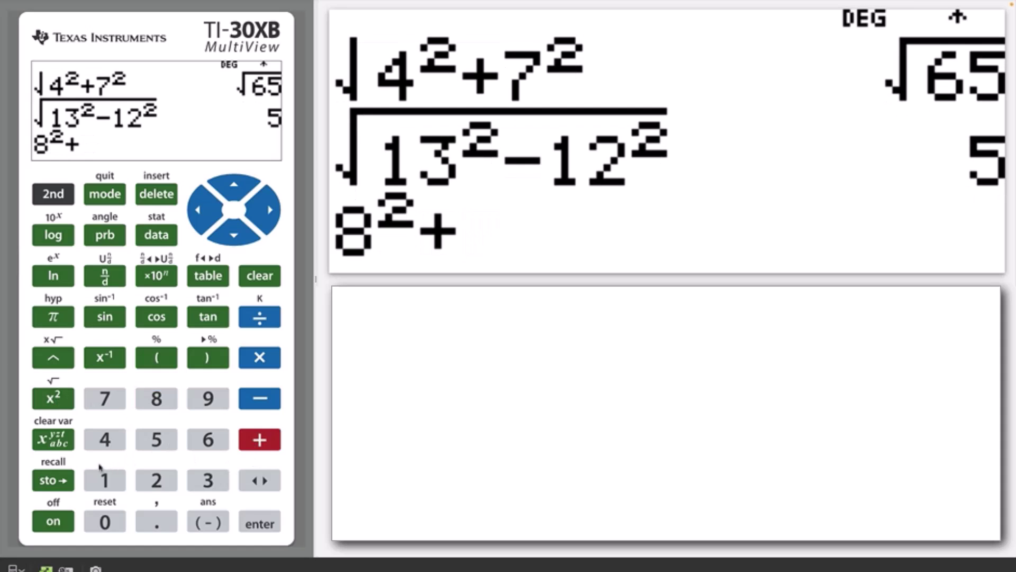
click(101, 476)
click(156, 439)
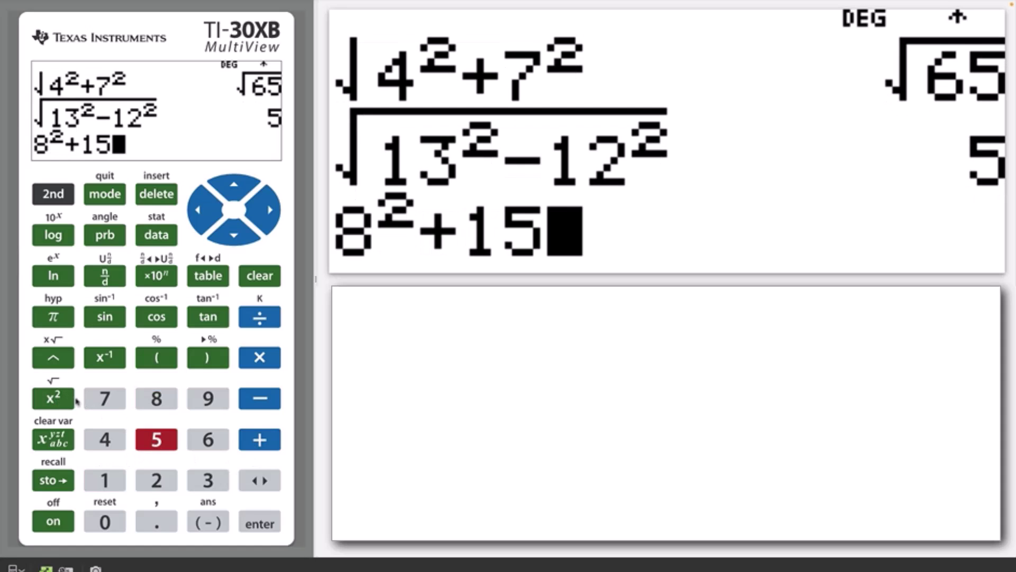
click(53, 398)
key(Return)
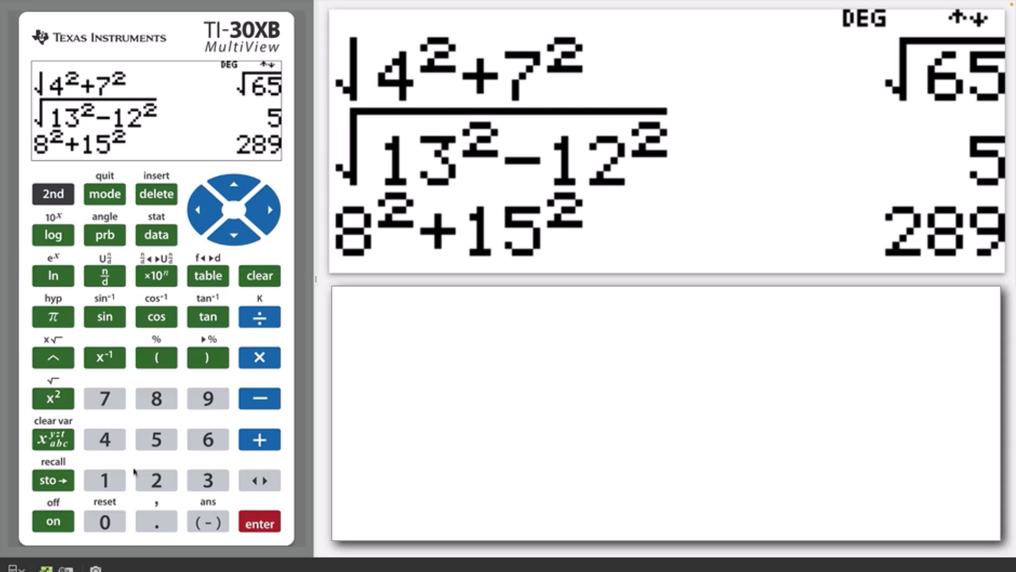
- Compute 17² and confirm it also equals 289
click(105, 480)
click(105, 398)
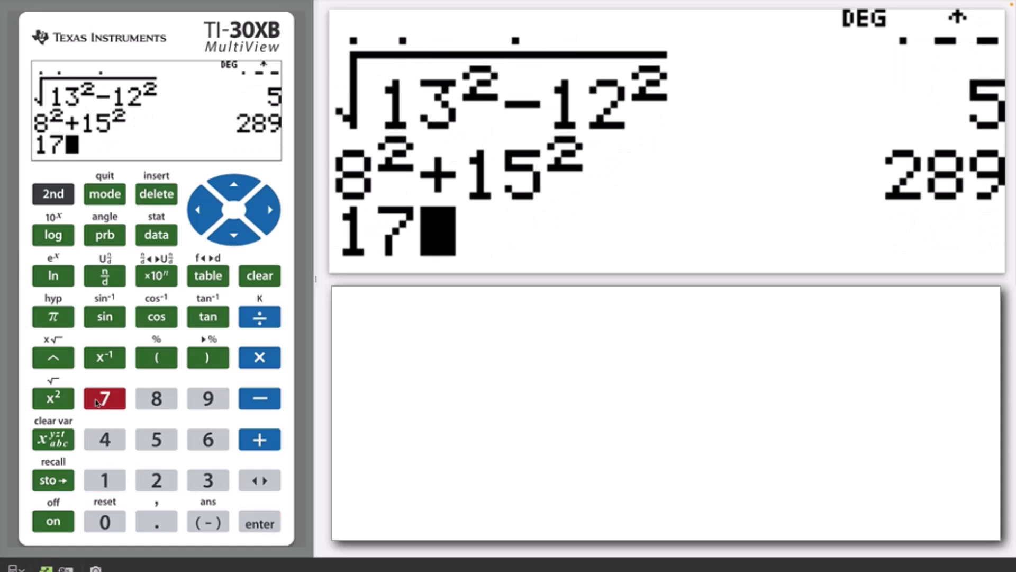
click(51, 401)
click(255, 524)
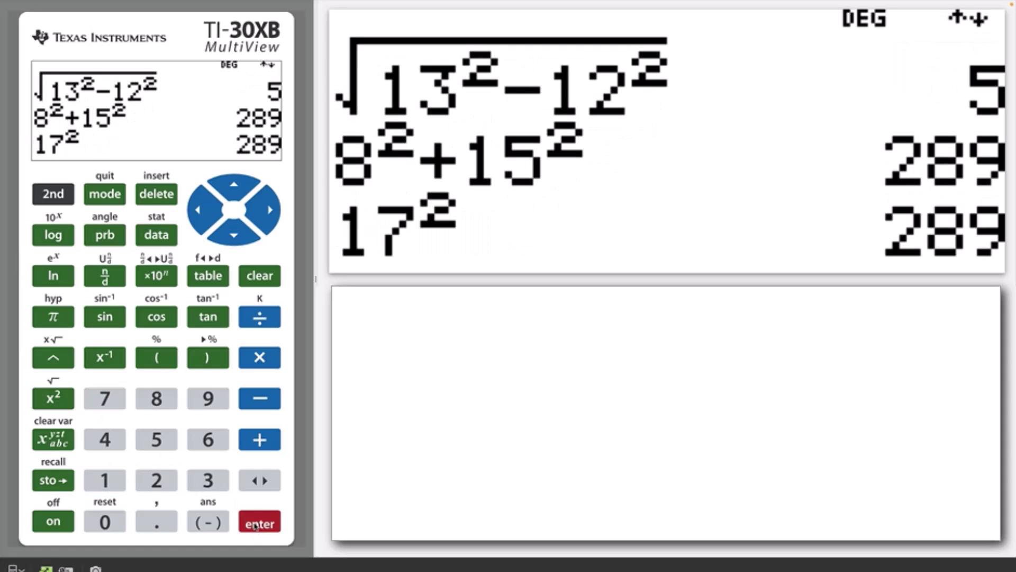